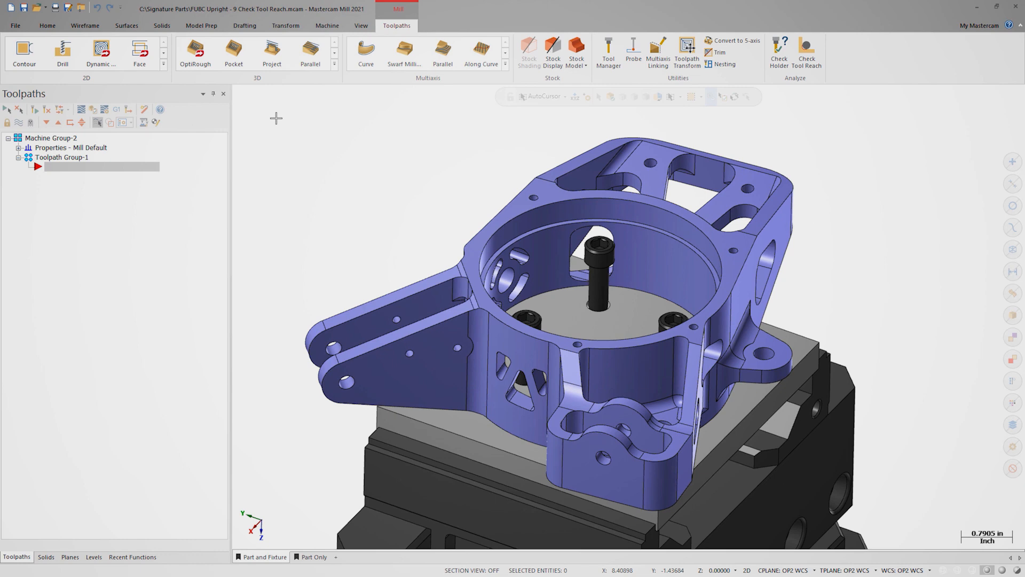
# - Begin a Check Tool Reach with the upright part solid selected as the target
pyautogui.click(802, 54)
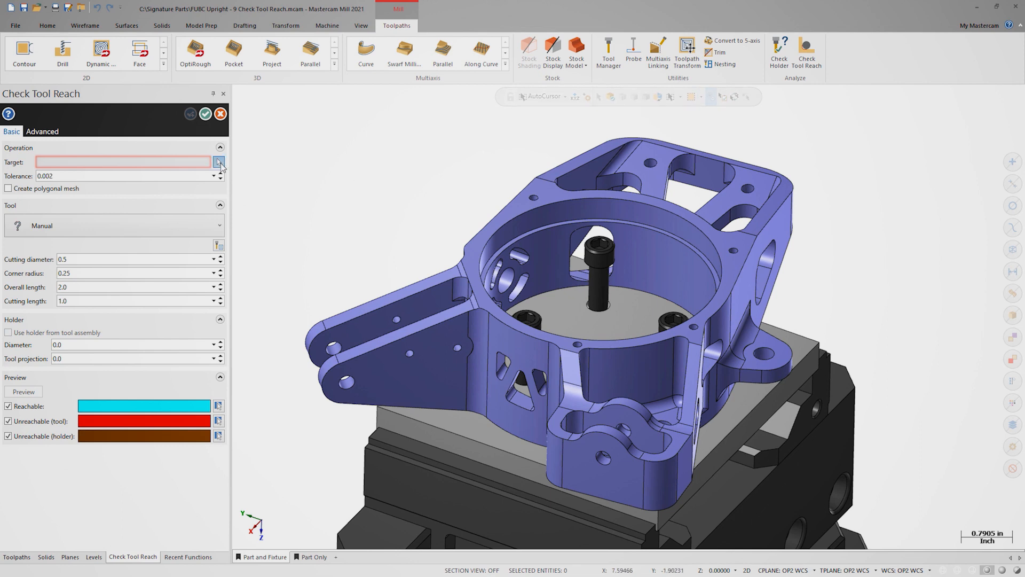
pyautogui.click(219, 163)
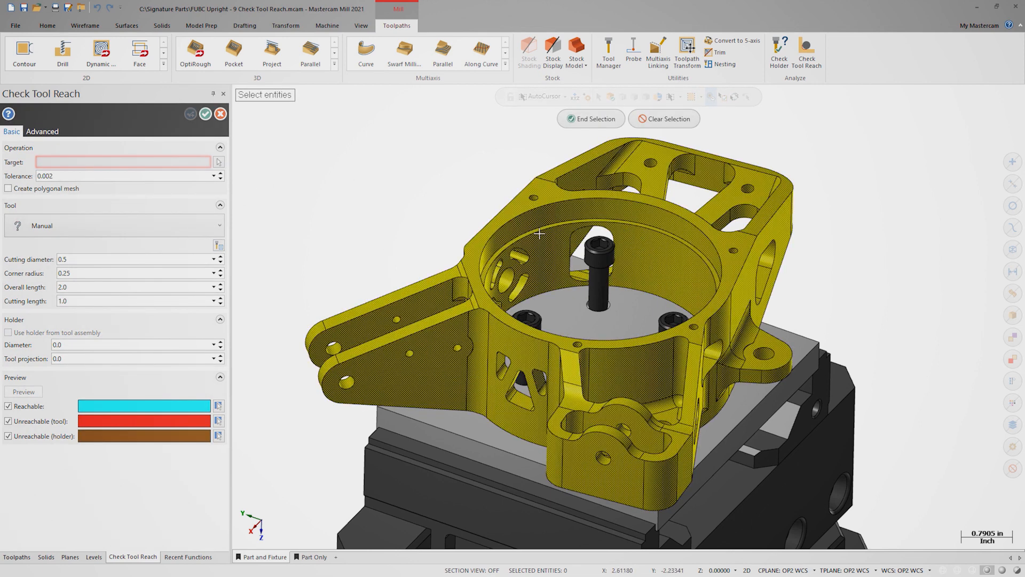
pyautogui.click(590, 120)
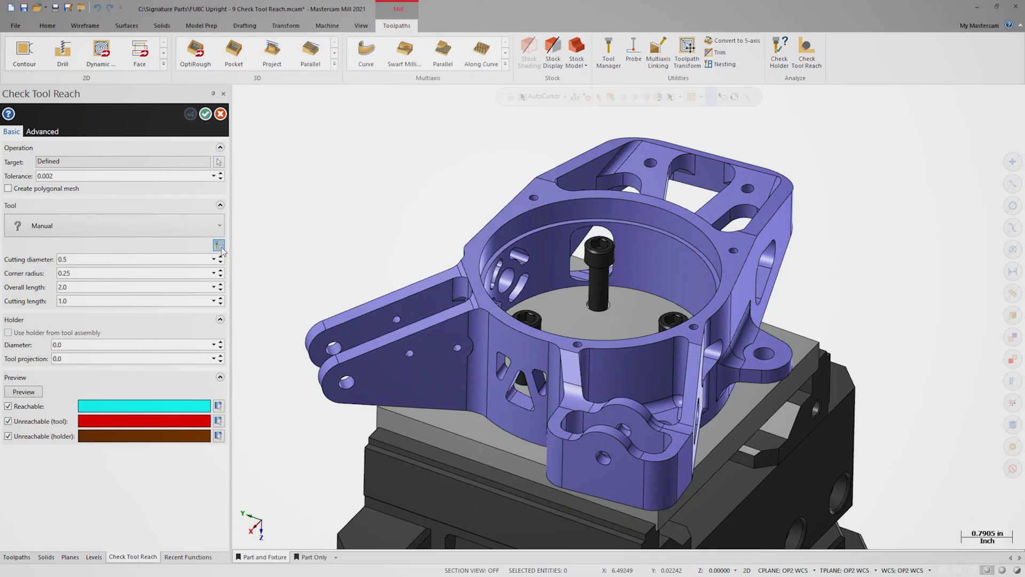
# - Choose tool 2, the 0.750 bull endmill, and compute the reach preview on the part
pyautogui.click(219, 245)
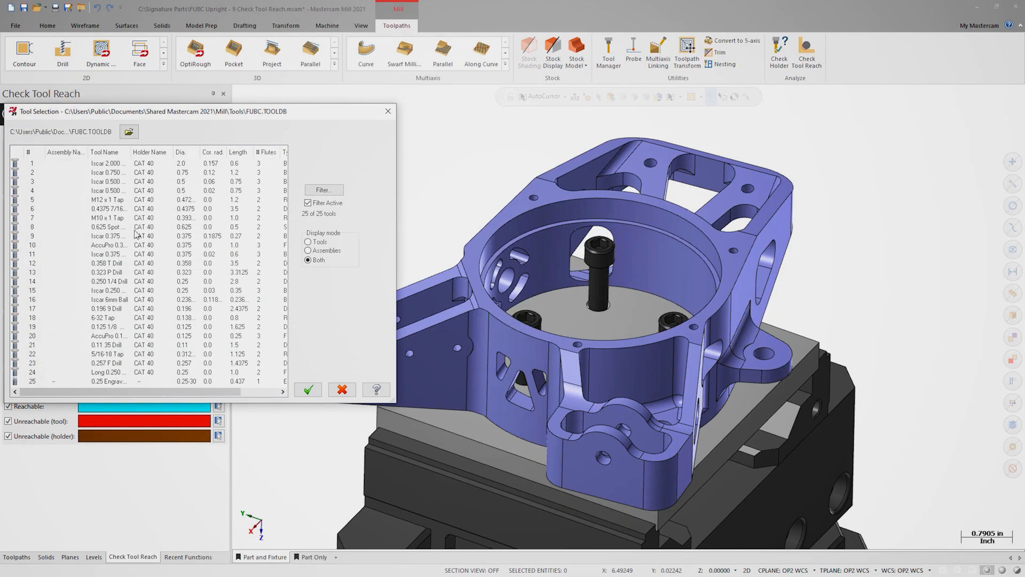
pyautogui.click(50, 173)
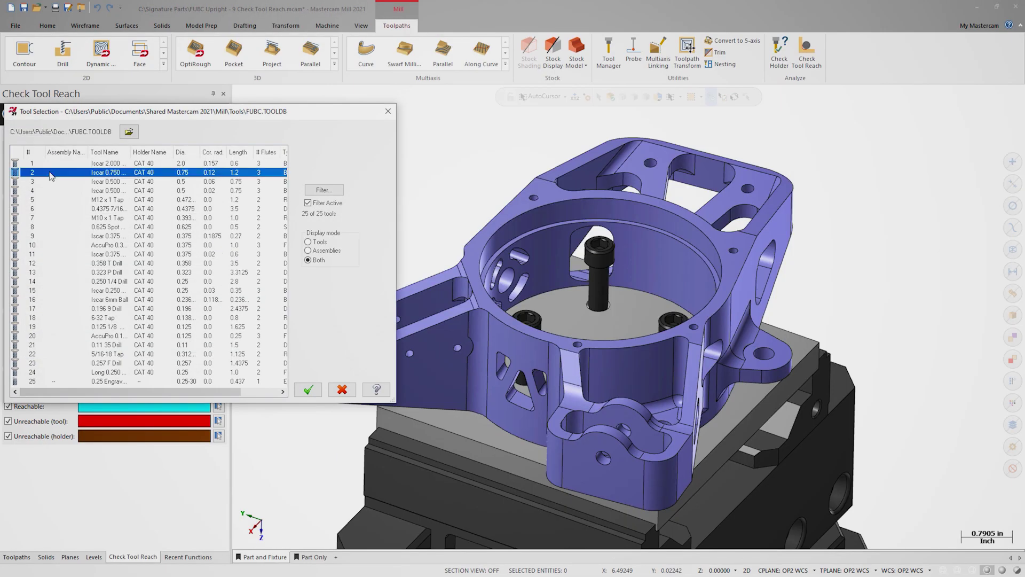
pyautogui.click(309, 389)
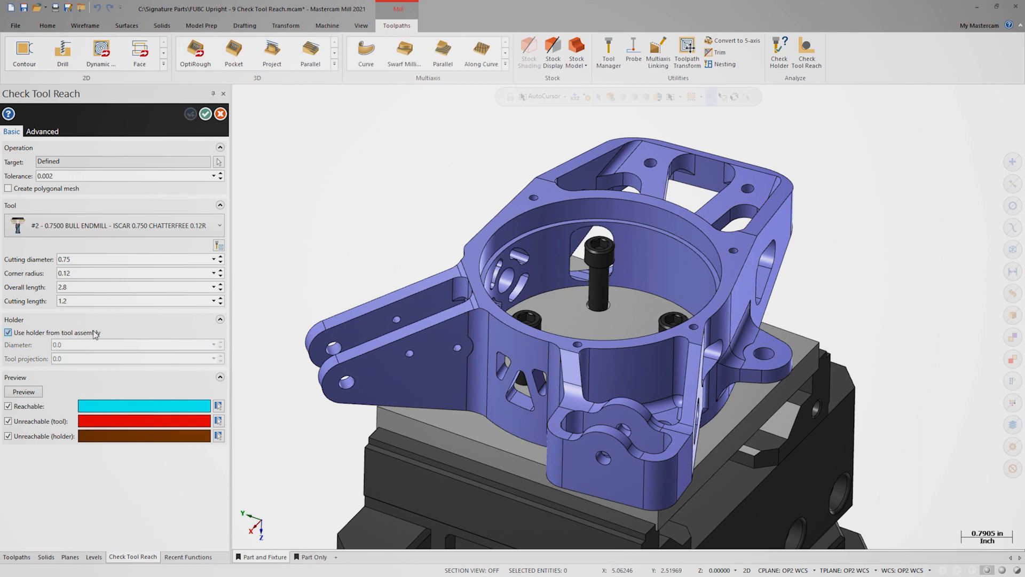
pyautogui.click(25, 392)
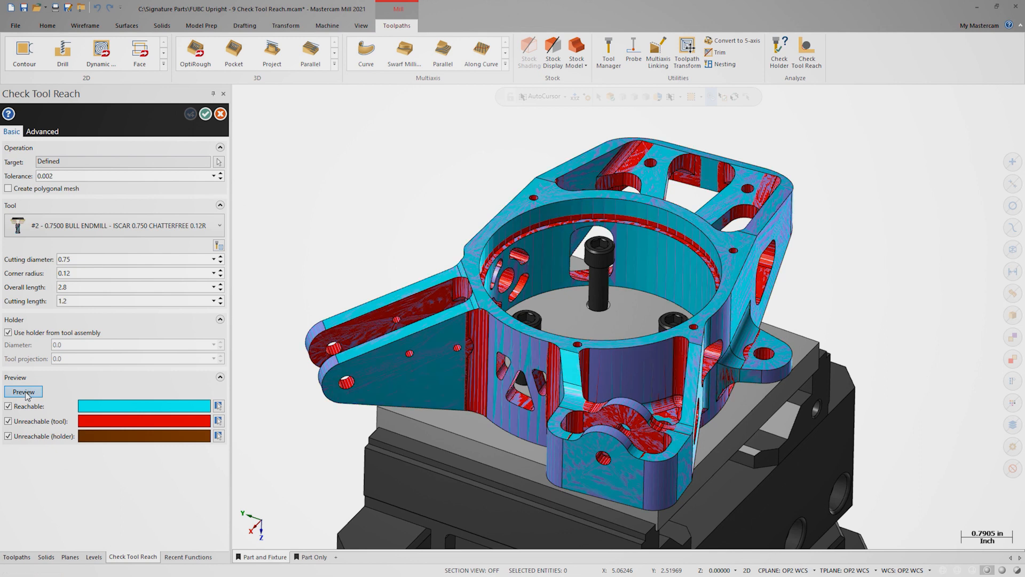
# - Set the Advanced output level to 2 with a polygonal mesh and accept the reach check
pyautogui.click(47, 135)
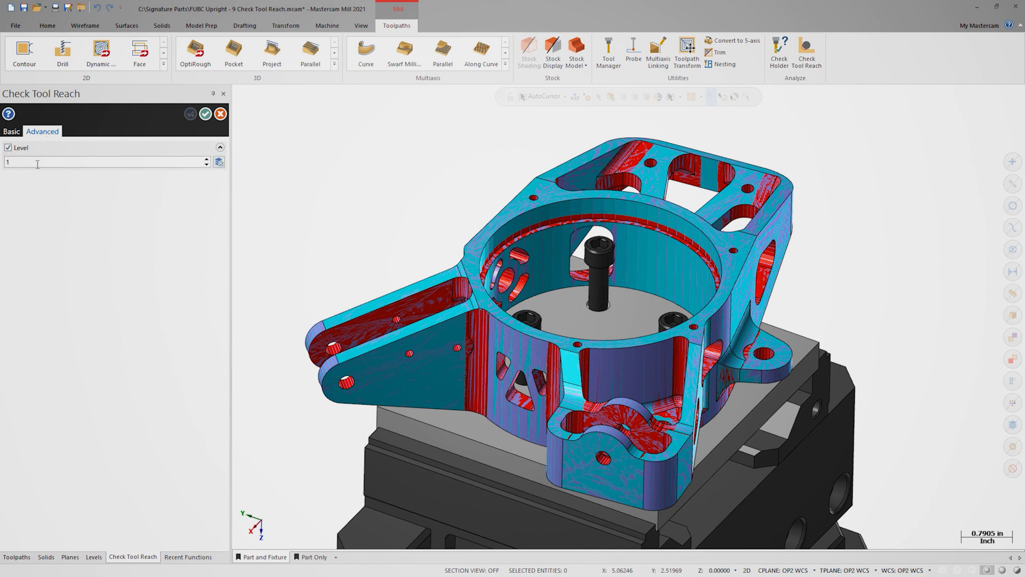
pyautogui.moveTo(37, 164); pyautogui.dragTo(6, 168)
pyautogui.click(15, 135)
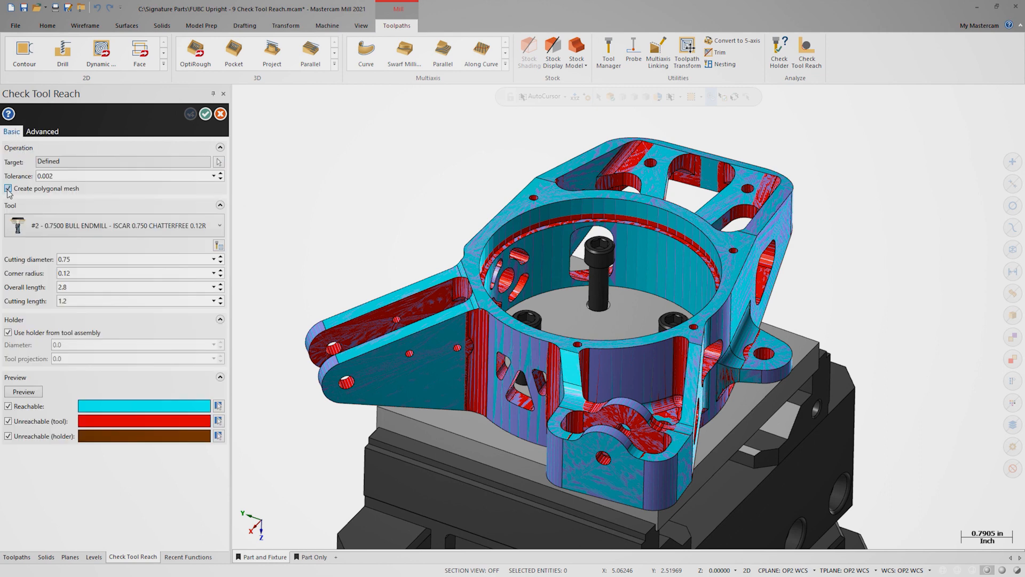
pyautogui.click(205, 113)
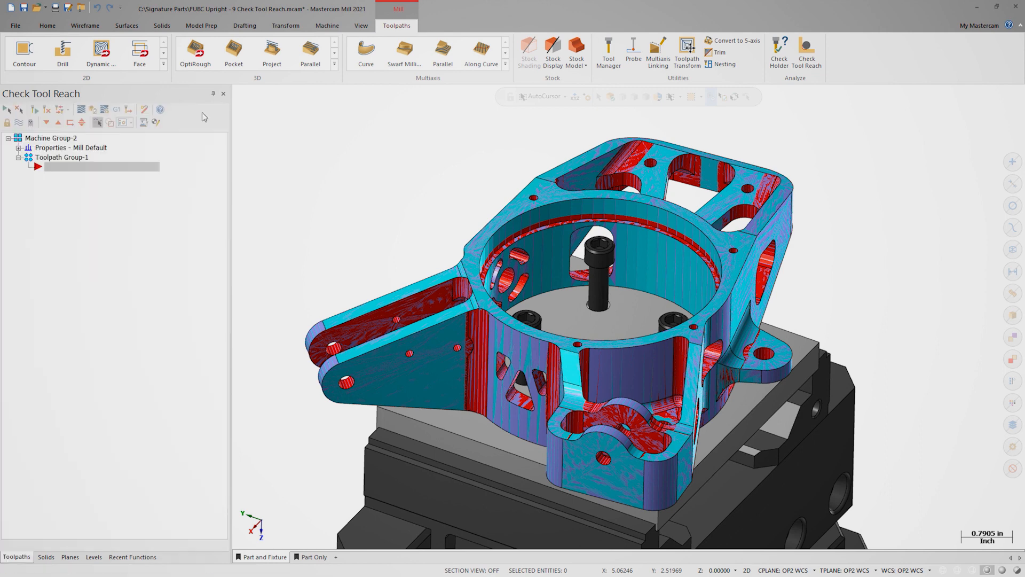
# - In the Levels manager, change the main level and turn off visibility for the level-2 reach mesh
pyautogui.click(94, 557)
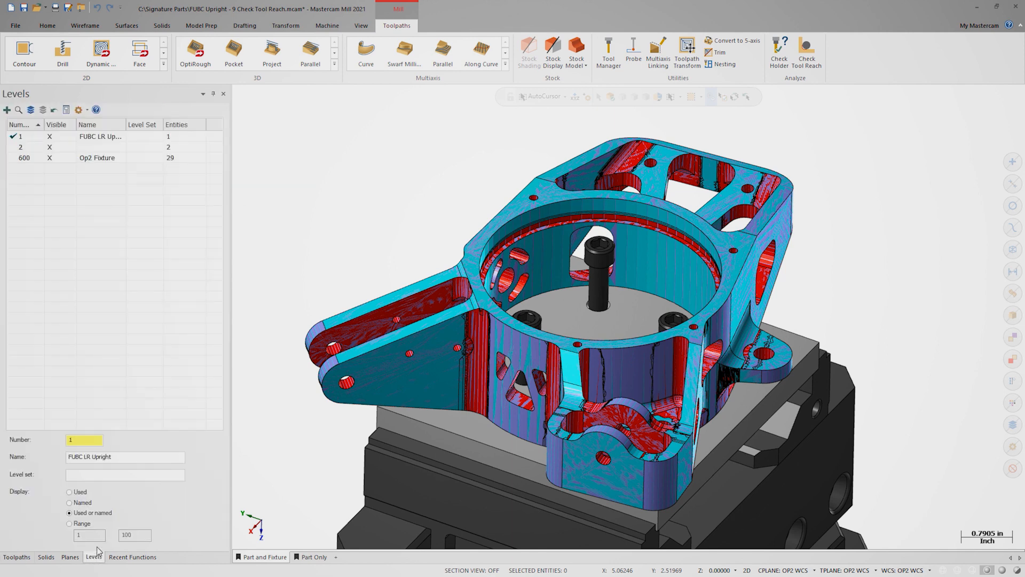
pyautogui.click(33, 149)
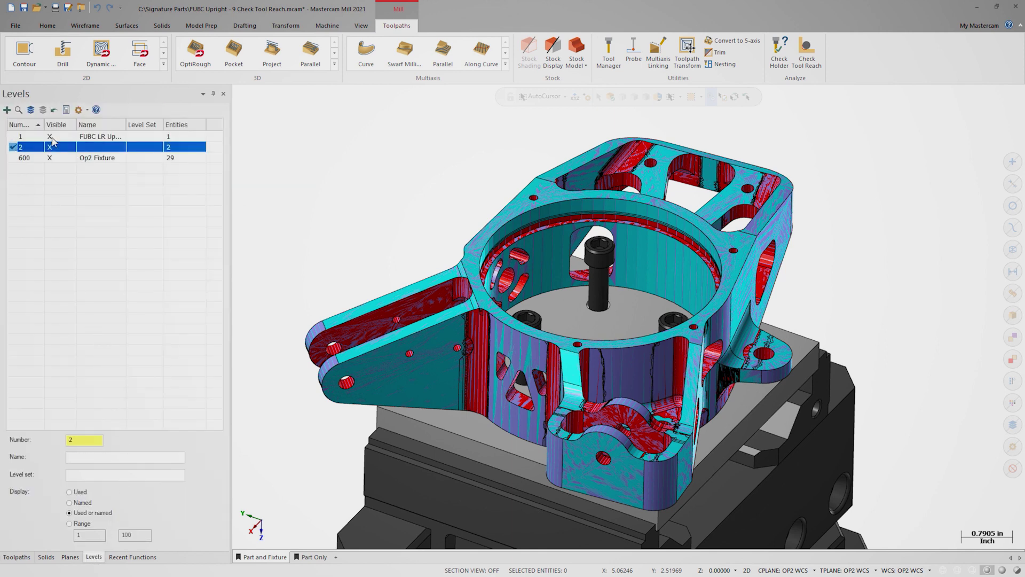
pyautogui.click(52, 138)
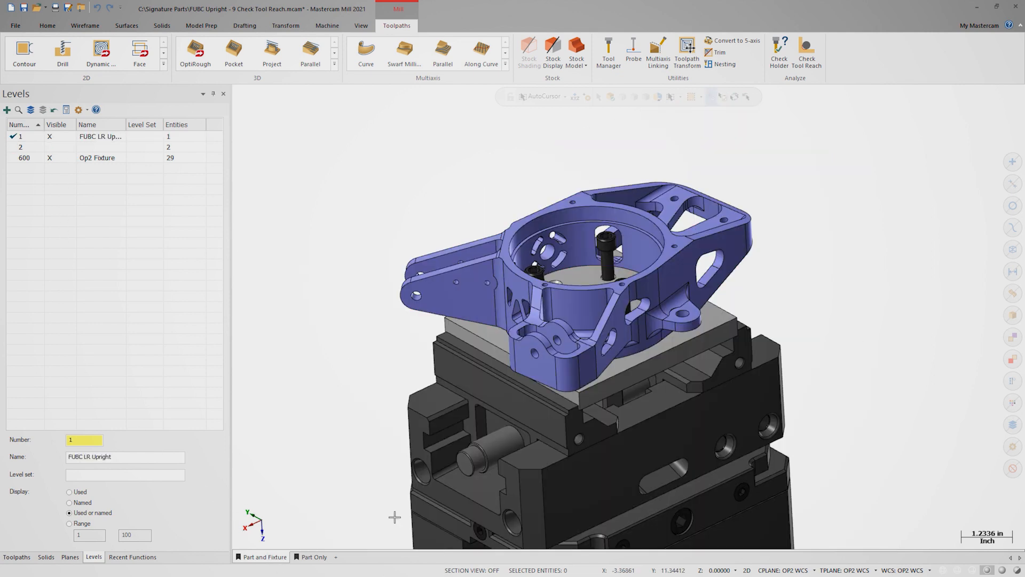
# - Begin a second Check Tool Reach on the upright using tool 15, the 0.250 bull endmill
pyautogui.click(807, 50)
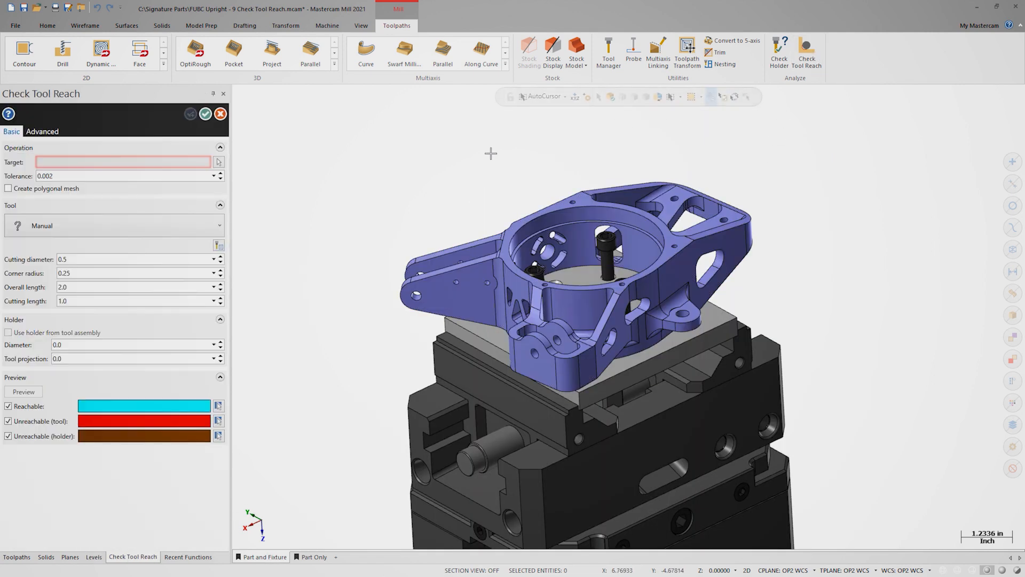
pyautogui.click(218, 162)
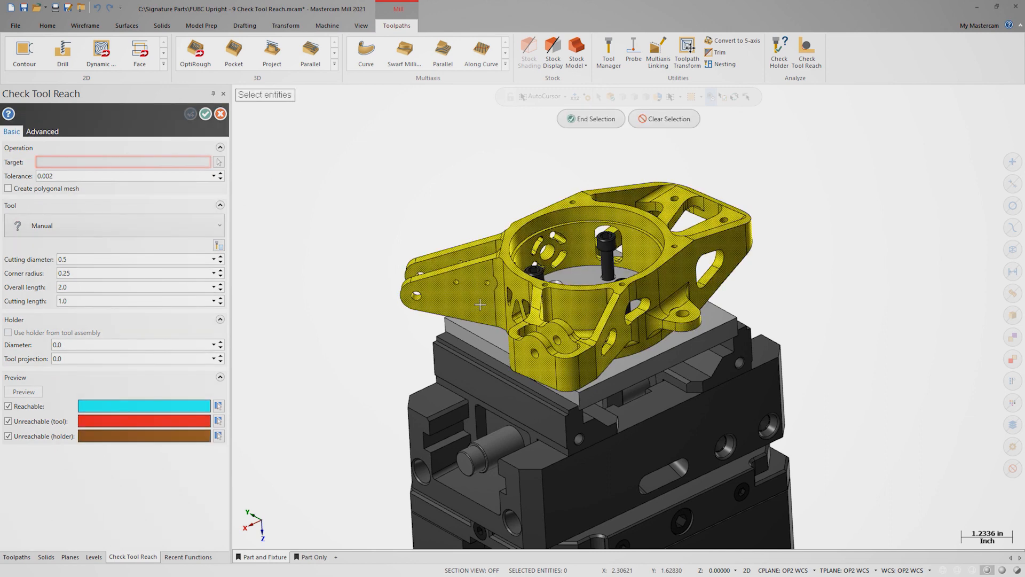
pyautogui.click(584, 122)
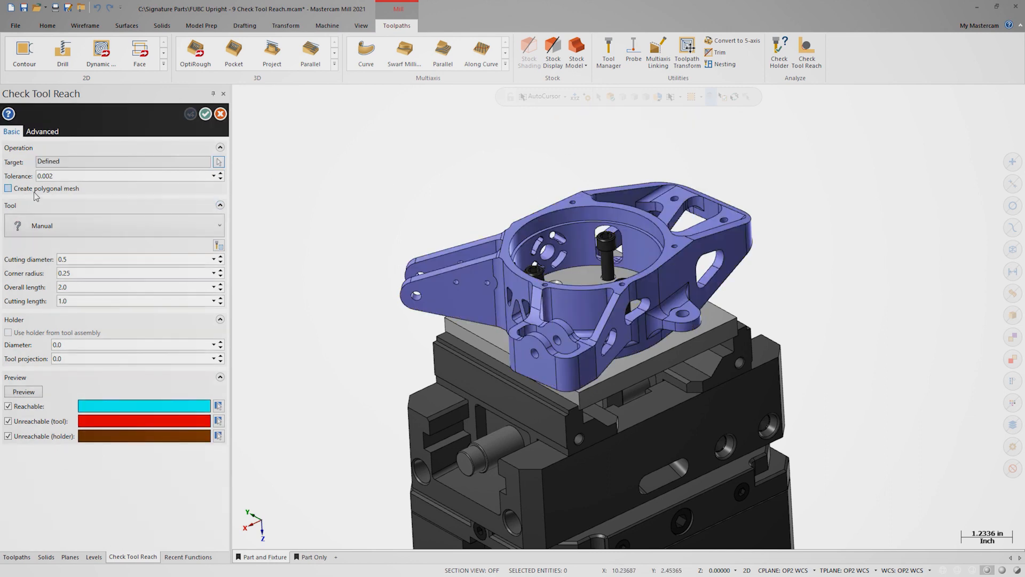
pyautogui.click(219, 246)
pyautogui.click(73, 293)
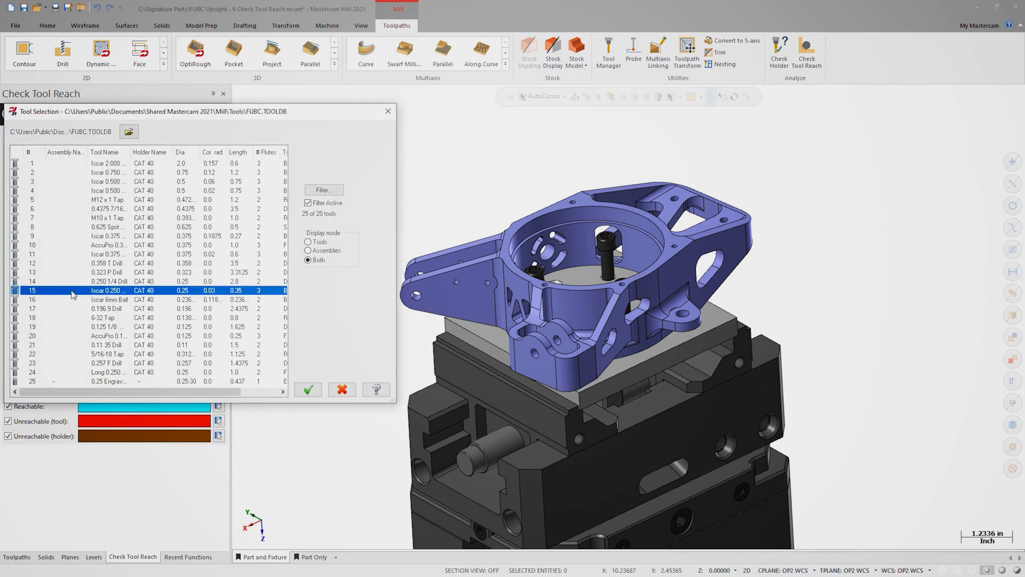
pyautogui.click(309, 390)
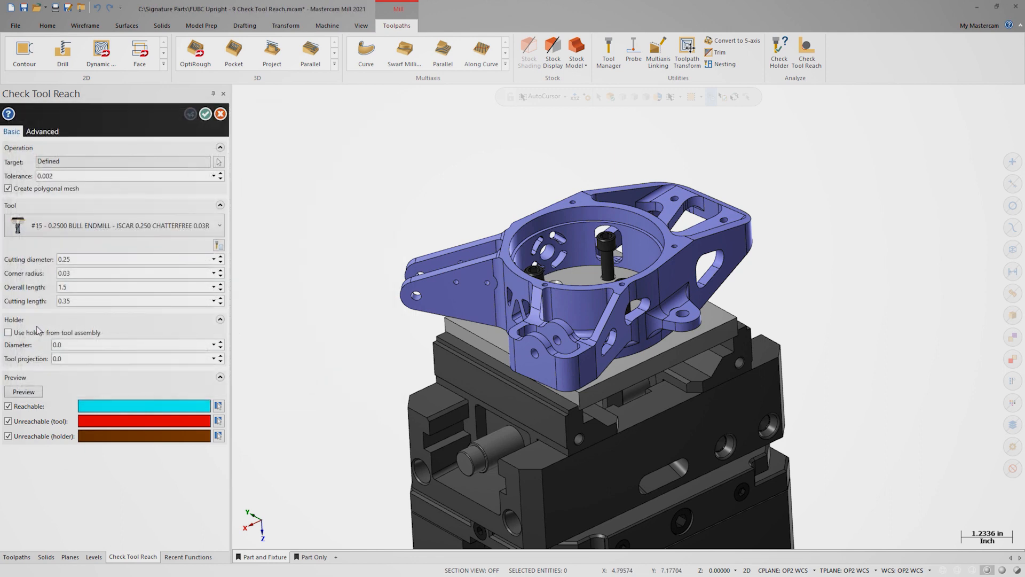
# - Verify the Advanced output level, compute the cyan/red reach preview and accept the result
pyautogui.click(51, 133)
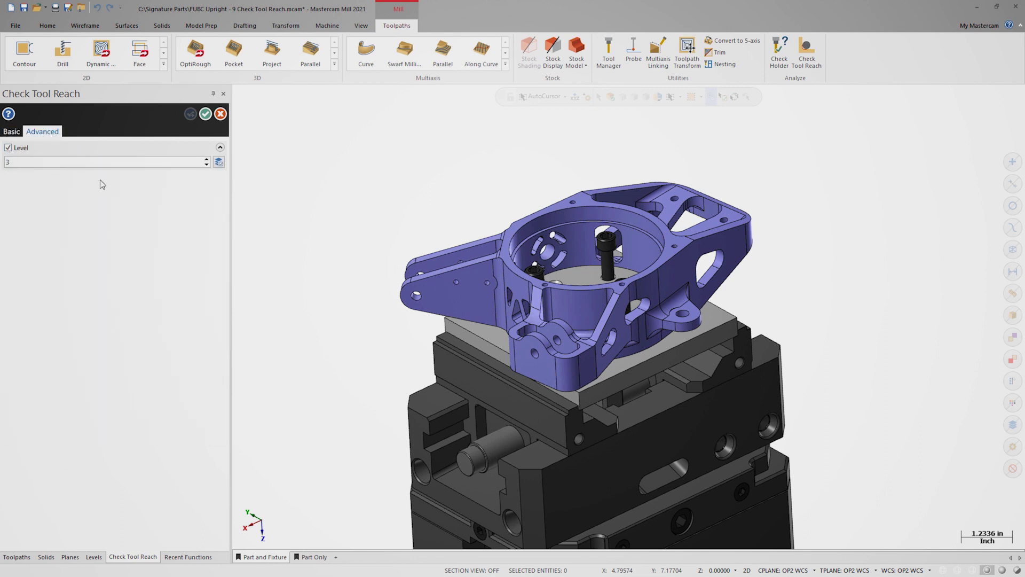
pyautogui.click(12, 132)
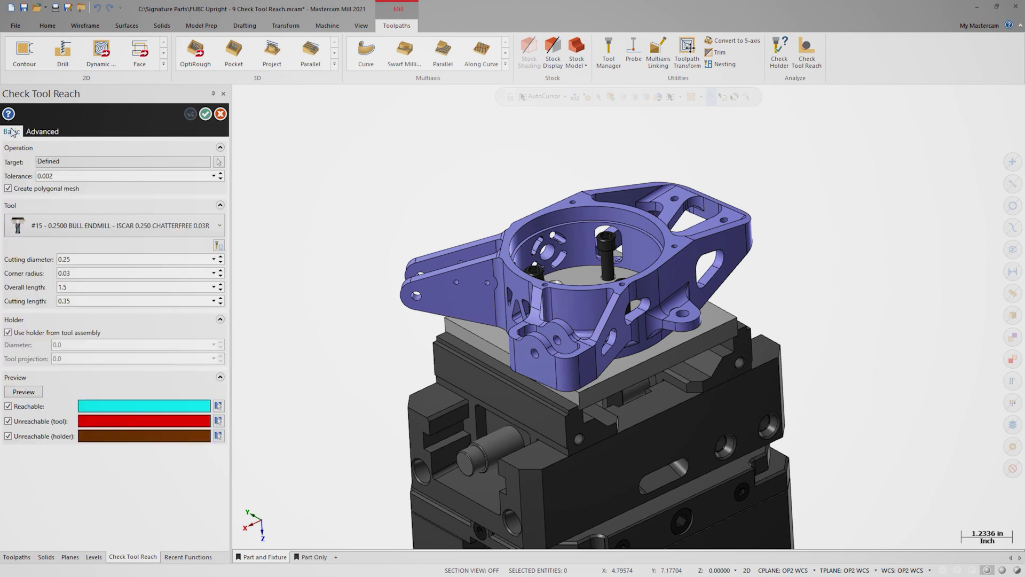
pyautogui.click(30, 395)
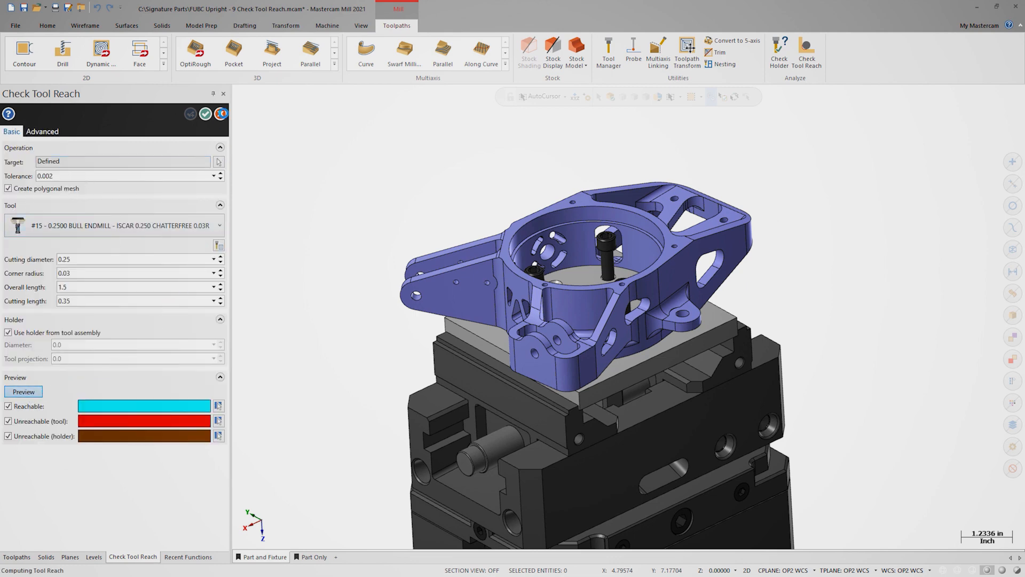
pyautogui.click(209, 116)
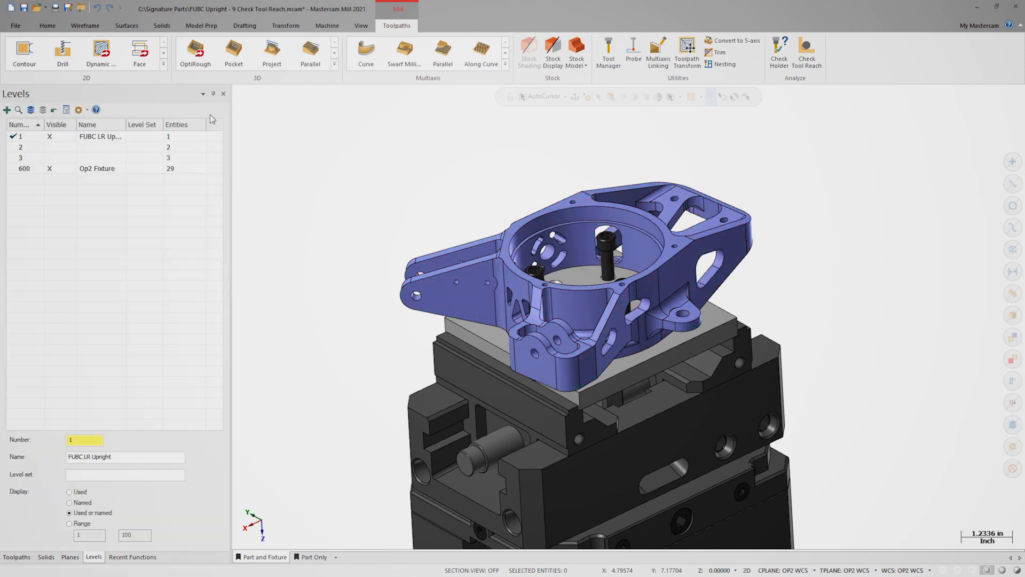
pyautogui.click(51, 137)
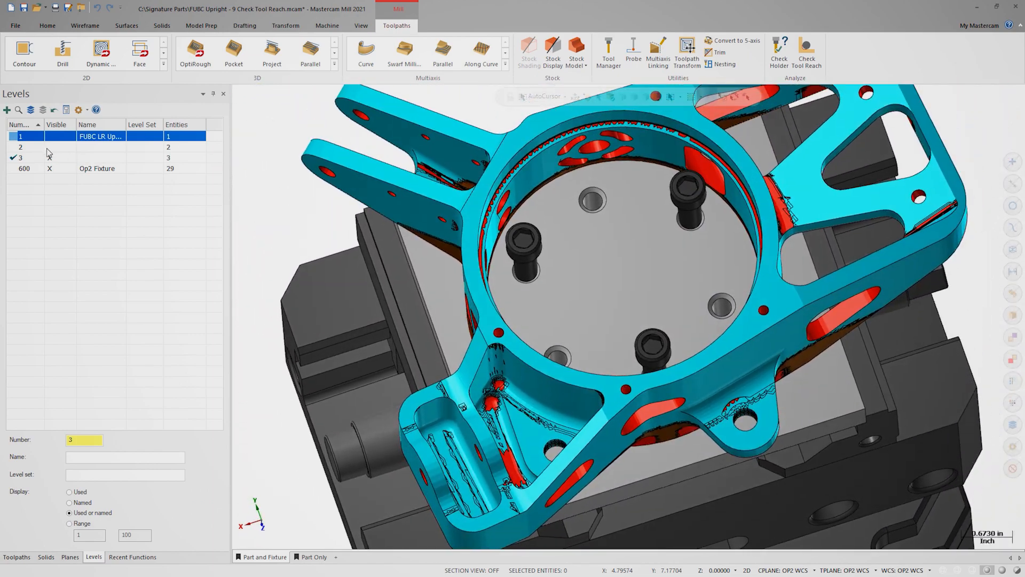
pyautogui.click(17, 139)
# - Copy the upright solid to level 10, make level 10 active and hide the original on level 1
pyautogui.click(521, 204)
pyautogui.rightClick(521, 204)
pyautogui.click(535, 192)
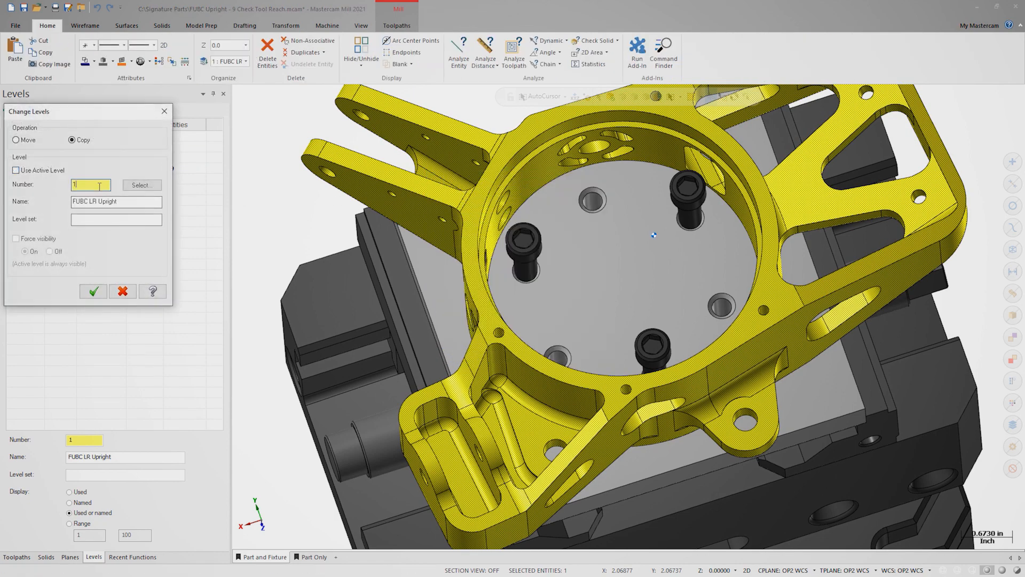
pyautogui.click(94, 292)
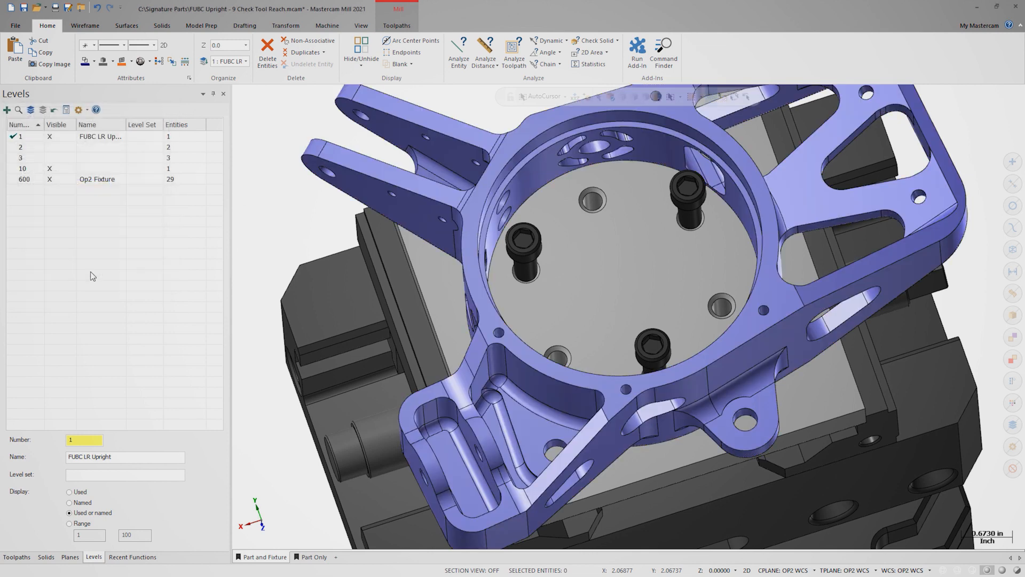
pyautogui.click(17, 169)
pyautogui.click(51, 137)
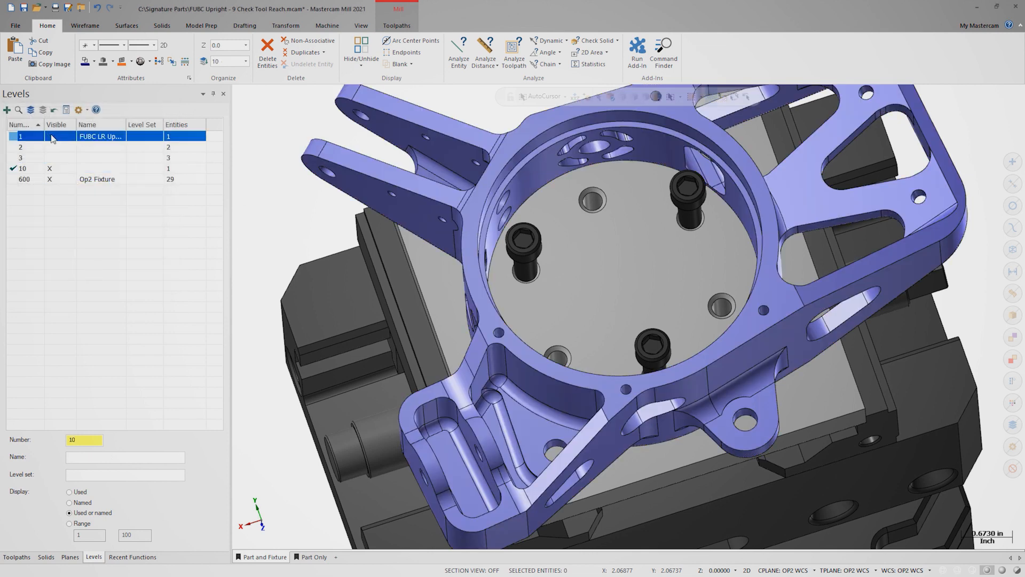
# - Use Model Prep Modify Fillet to set all matching pocket fillets to 0.0625 radius, then view isometric
pyautogui.click(202, 26)
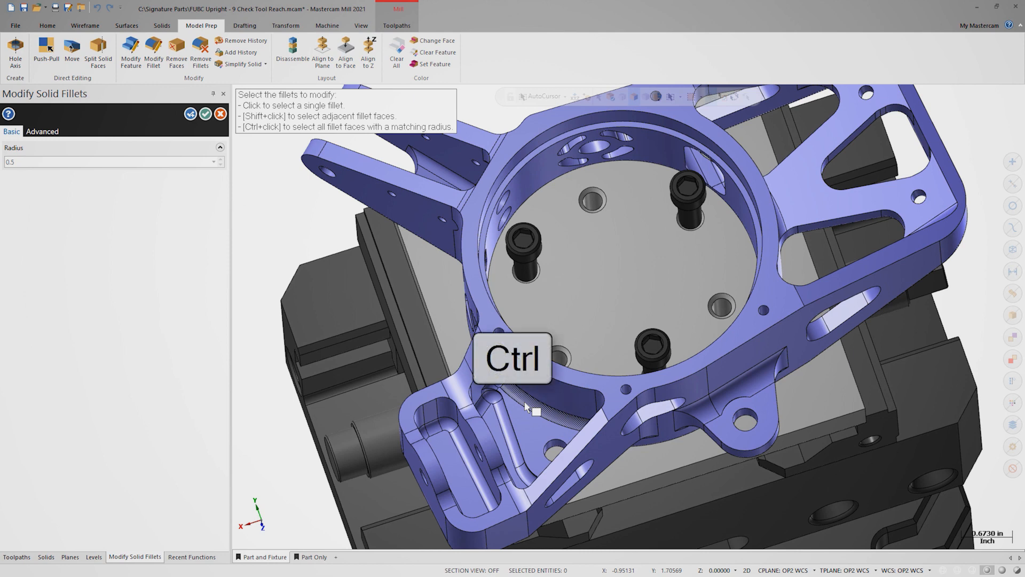
pyautogui.keyDown('ctrl'); pyautogui.click(527, 406); pyautogui.keyUp('ctrl')
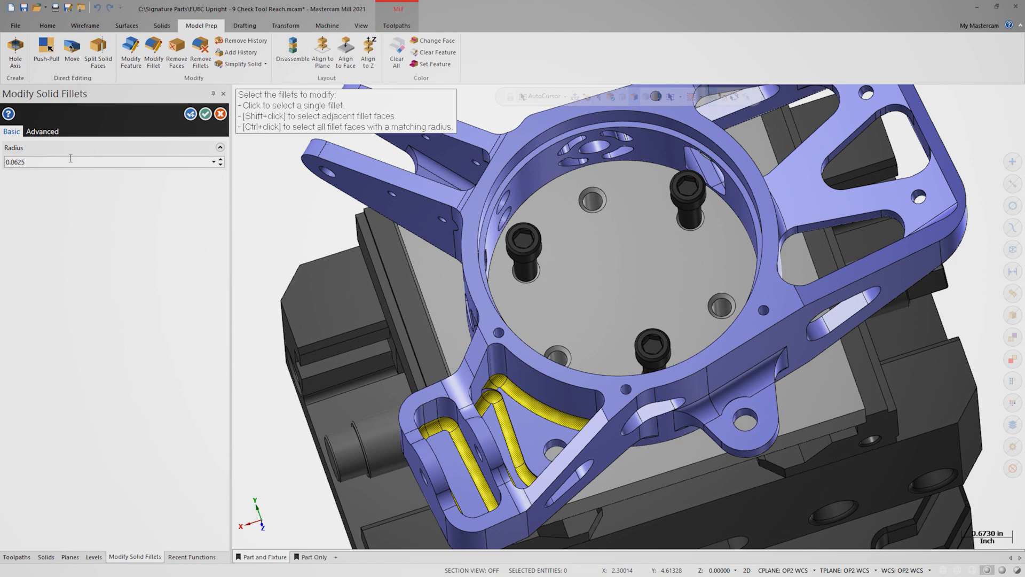
pyautogui.press('Return')
pyautogui.click(206, 114)
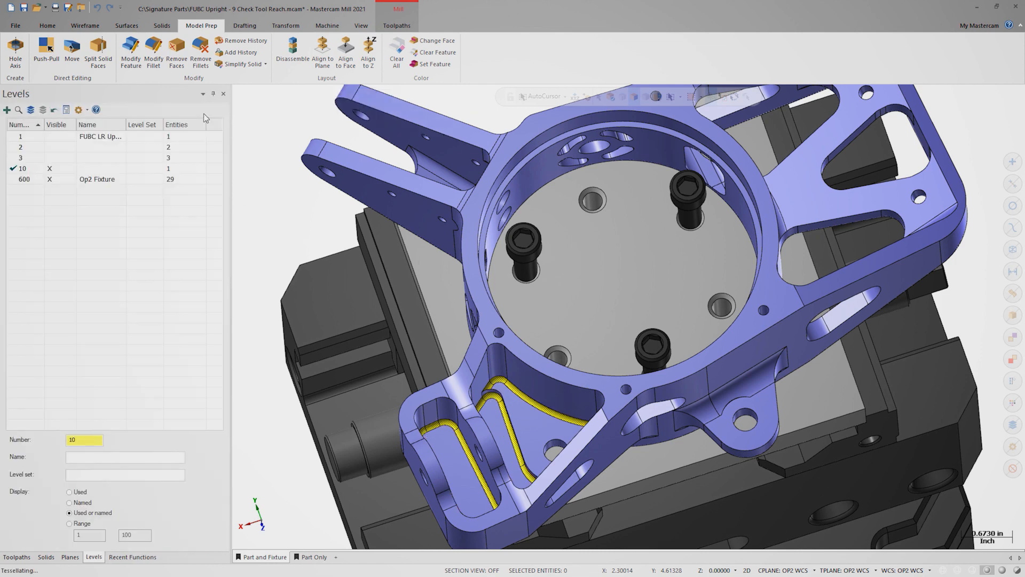
pyautogui.hotkey('alt', '7')
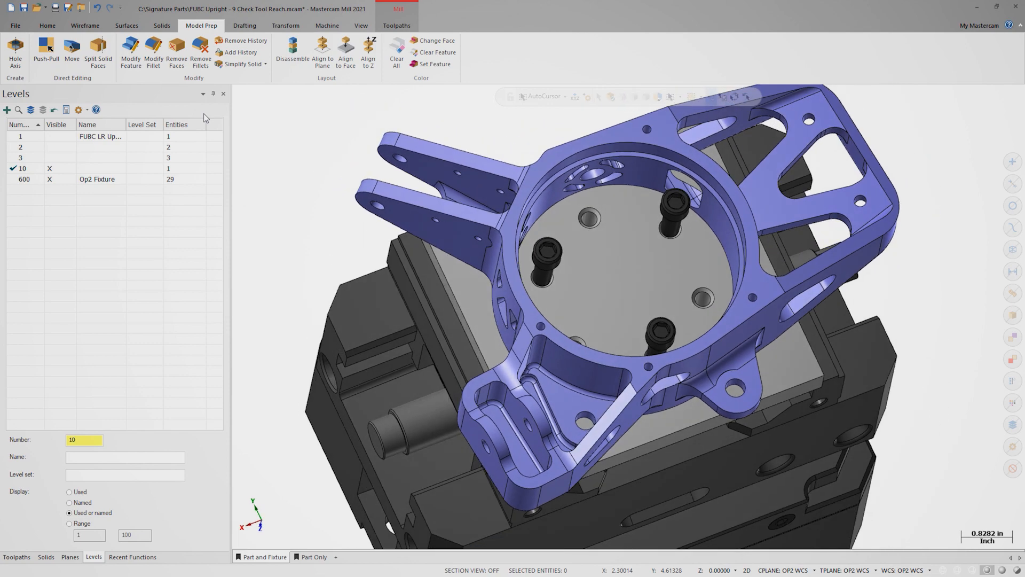
# - Begin a Check Tool Reach with the re-filleted upright selected as the target
pyautogui.click(396, 25)
pyautogui.click(806, 53)
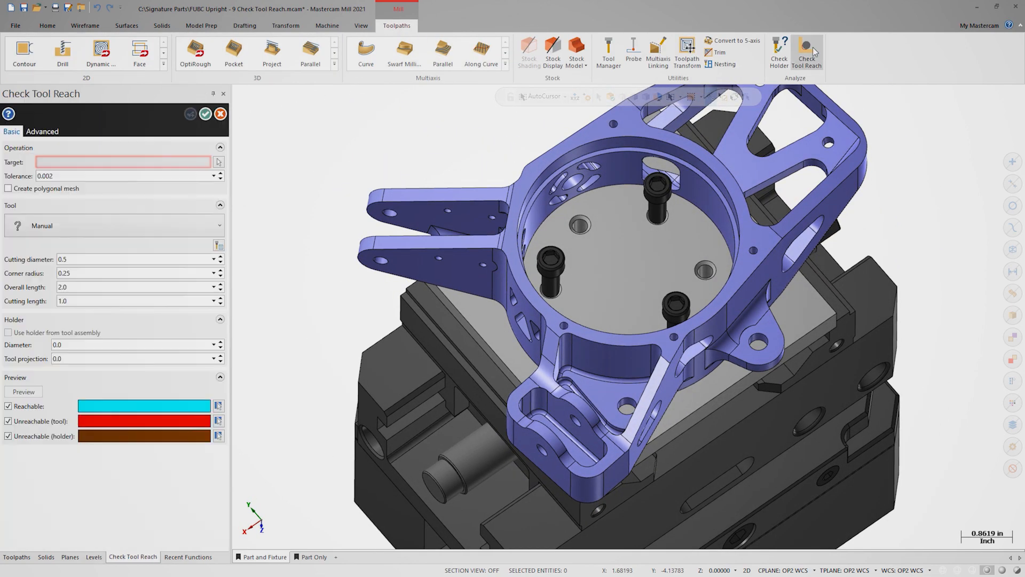
pyautogui.click(217, 163)
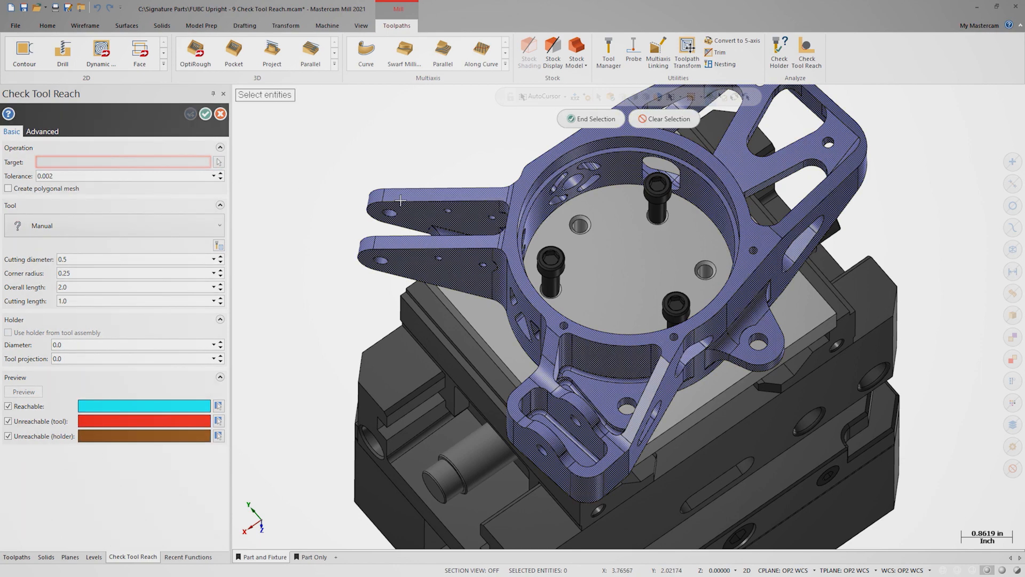
pyautogui.click(465, 197)
pyautogui.press('Return')
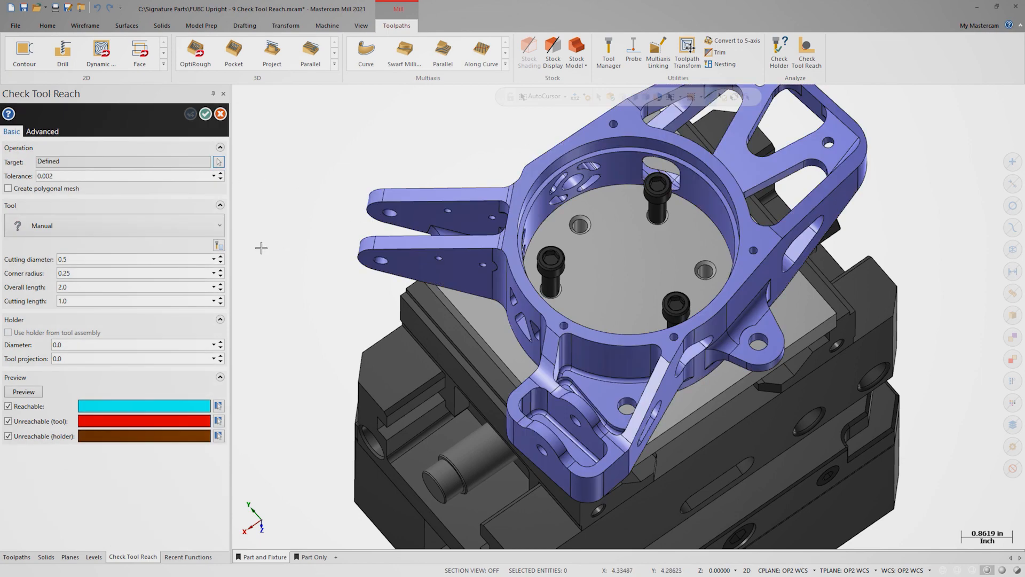
# - Choose tool 15, the 0.25 bull endmill, from the tool library for the reach check
pyautogui.click(218, 246)
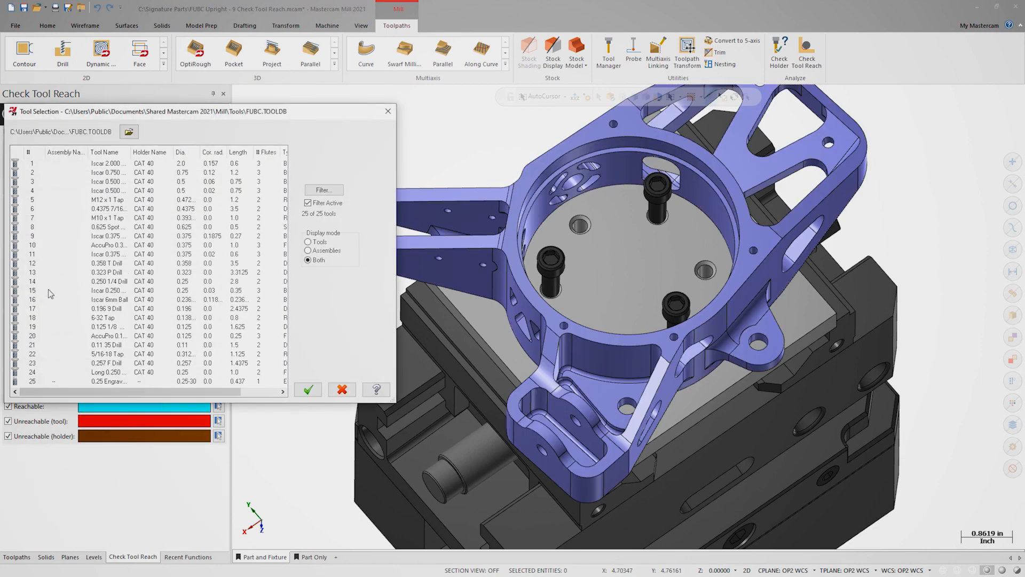
pyautogui.click(50, 291)
pyautogui.click(304, 389)
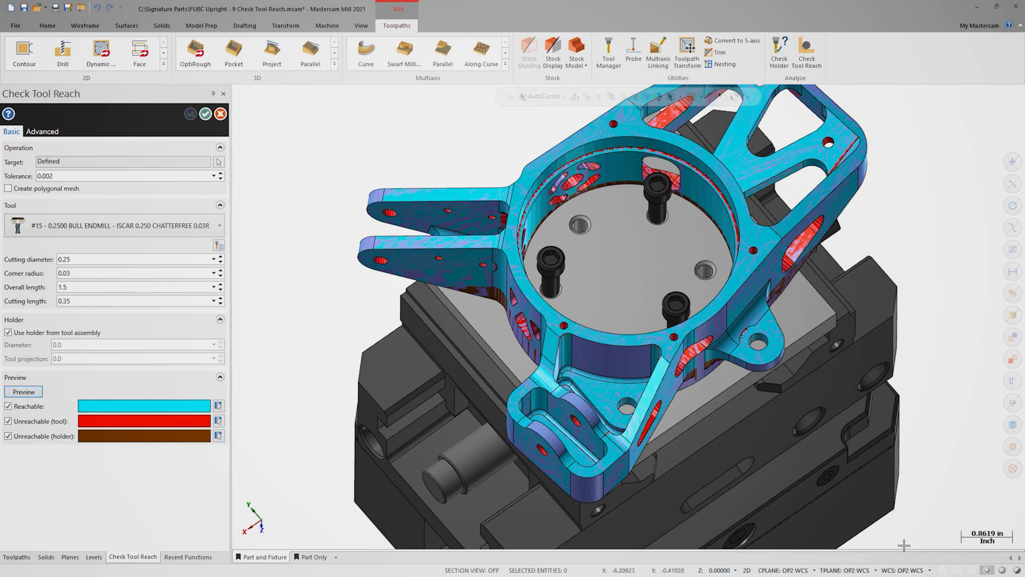
# - Display the vise and fixture as wireframe so the reach-coloured upright stands out
pyautogui.click(941, 570)
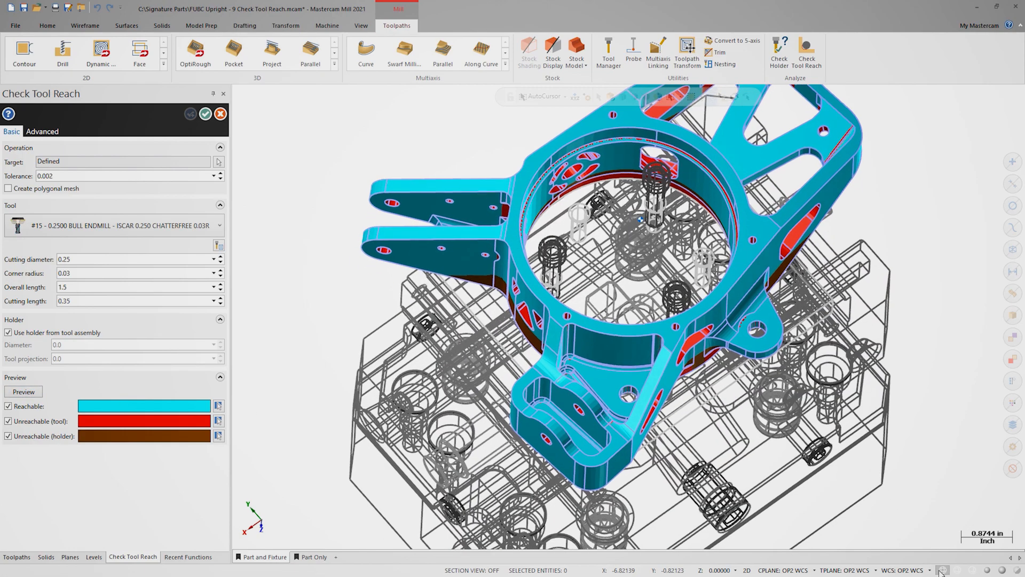